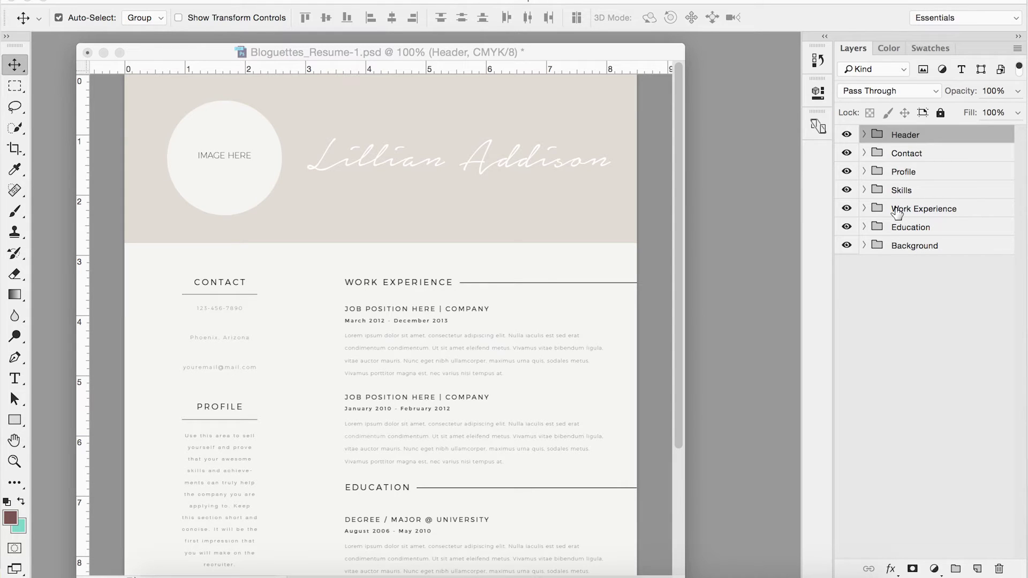
Step: Replace the old name on the Header group's NAME layer with the new person's full name
click(864, 134)
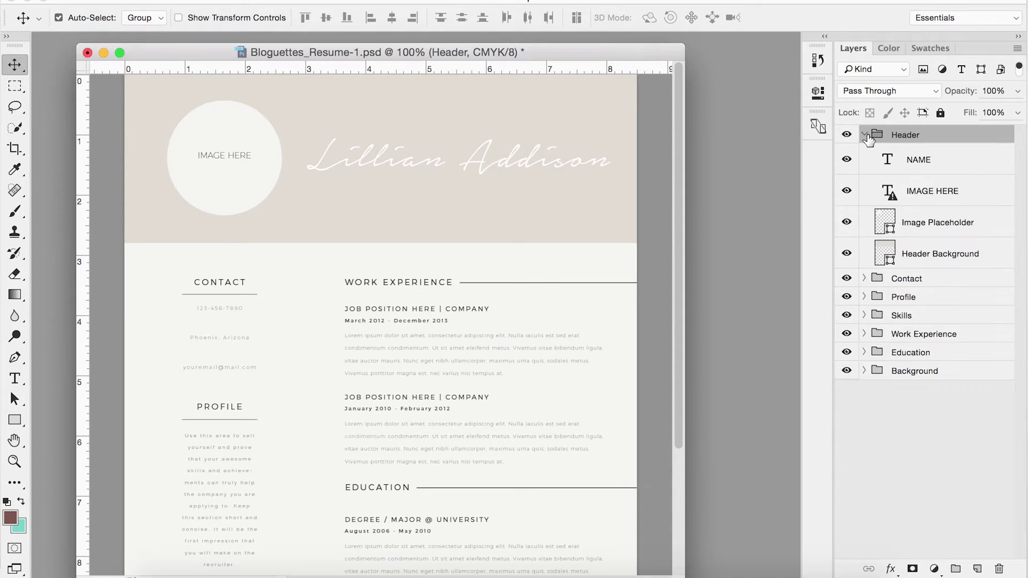
click(889, 166)
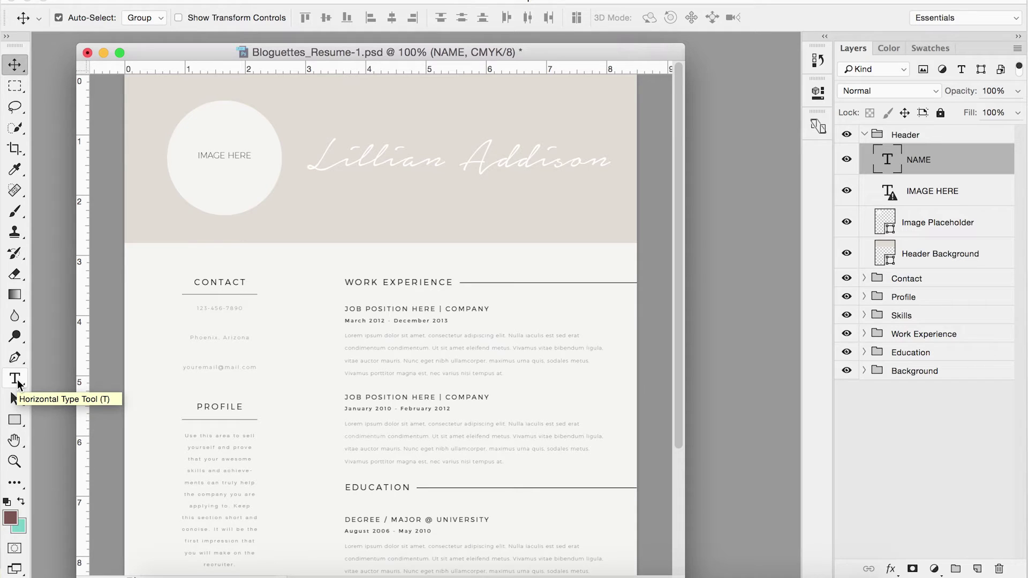
click(16, 380)
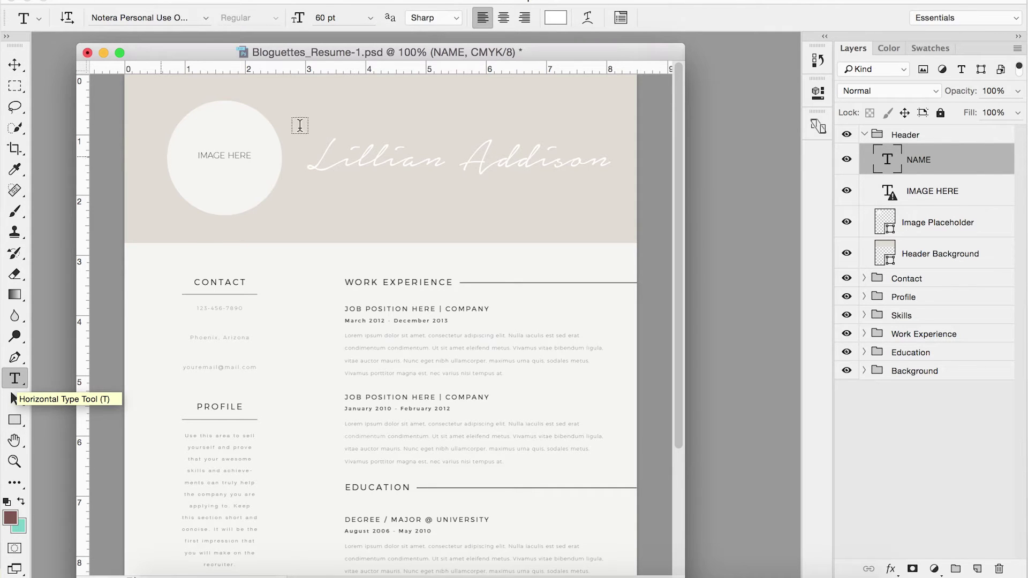
click(375, 155)
drag(611, 156, 302, 161)
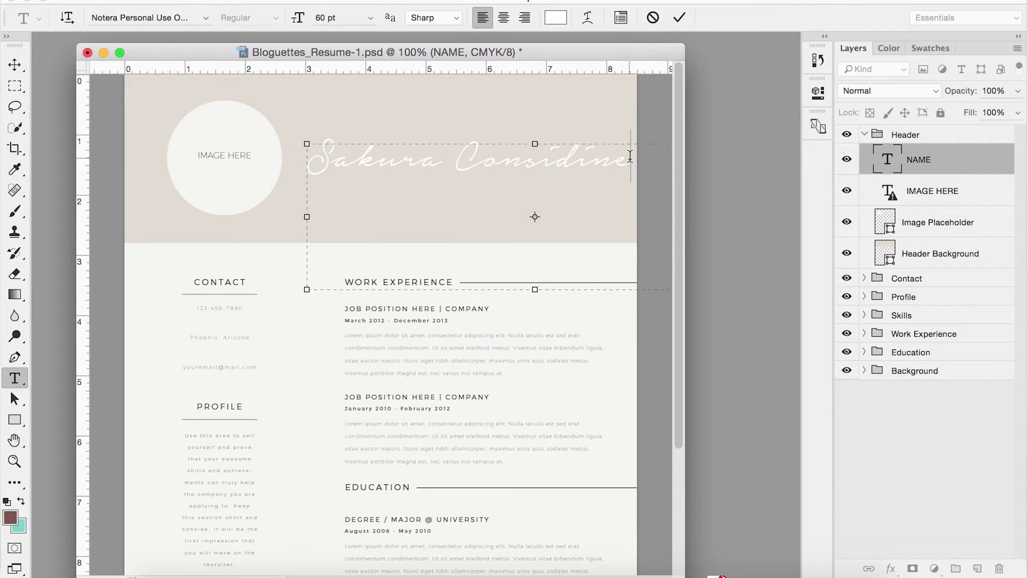
Step: Set the new name to 48 pt and commit the text edit
drag(630, 156, 308, 155)
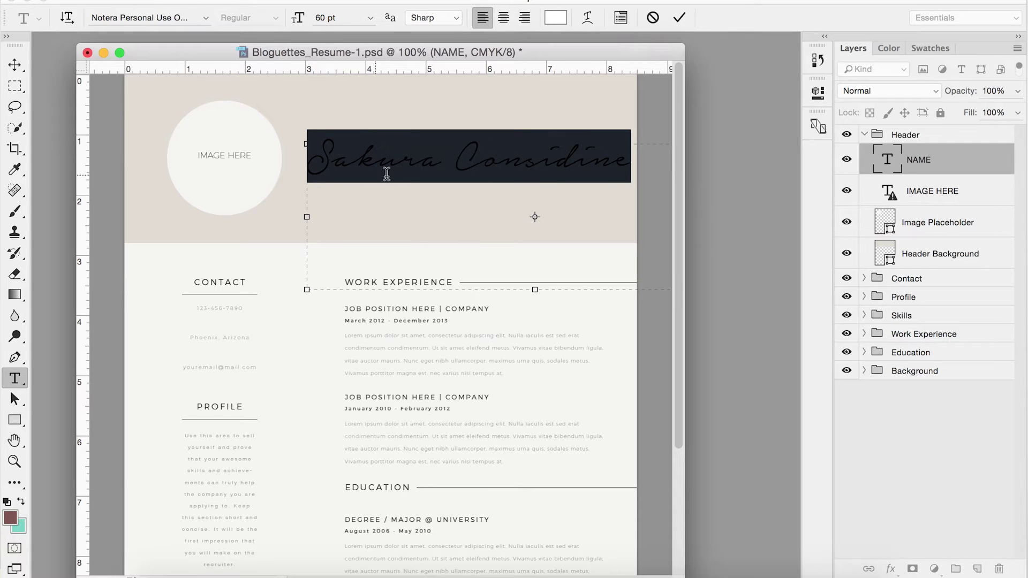
click(370, 18)
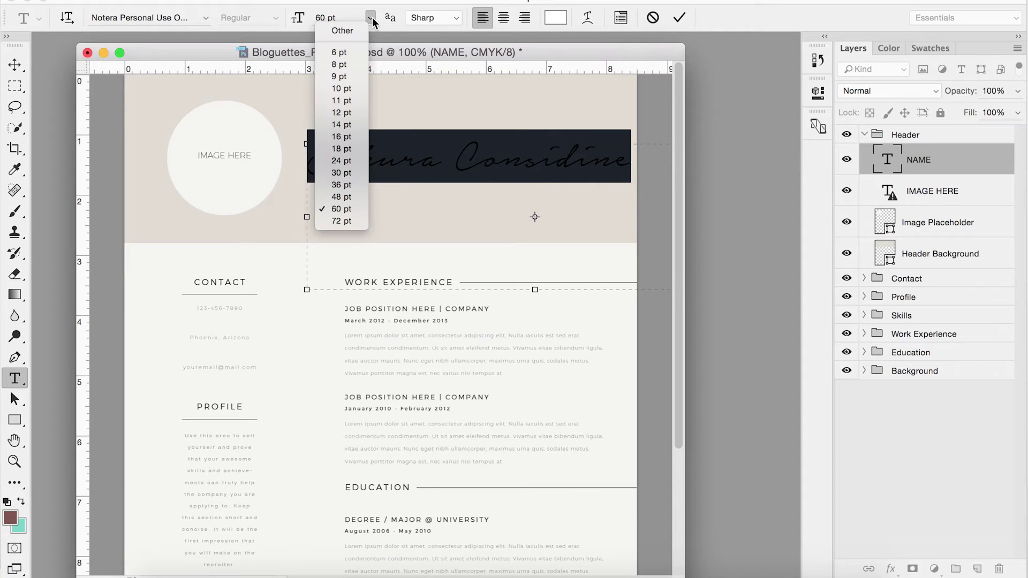
click(343, 197)
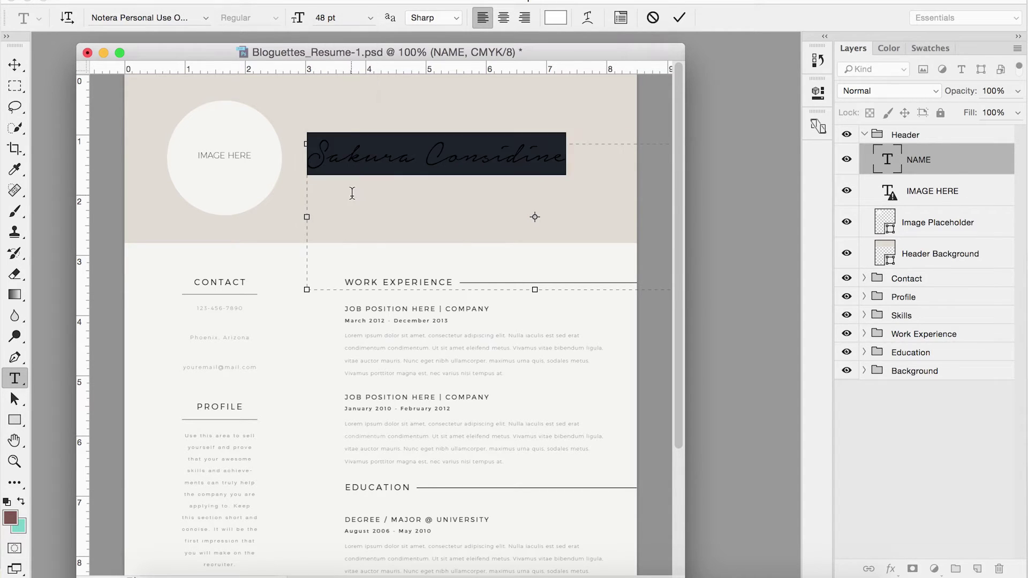
click(461, 161)
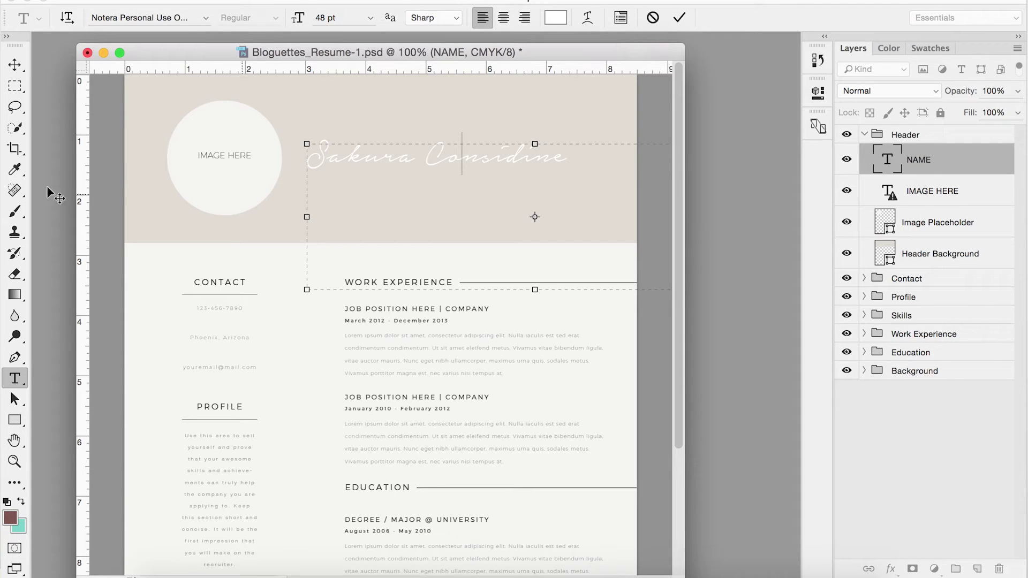
click(15, 66)
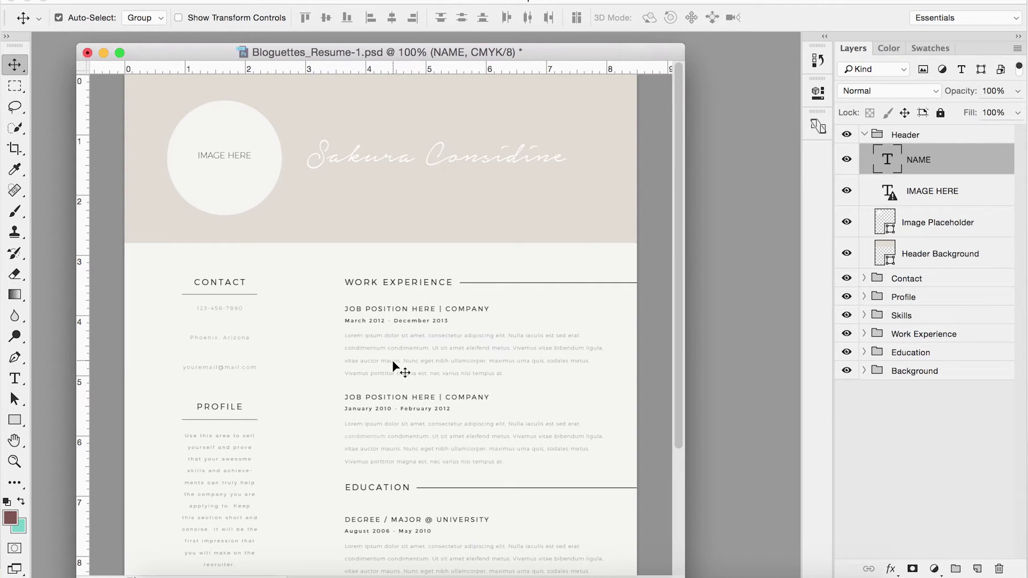
Step: Retype the first job heading's position and company as 'SALES MANAGER | BLOGUETTES' and commit it
key(t)
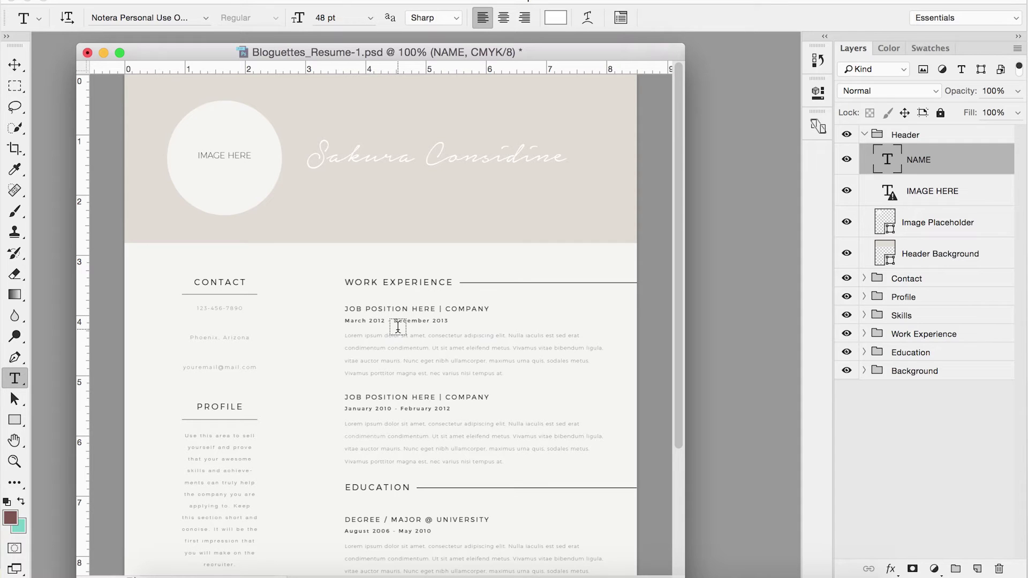
click(385, 309)
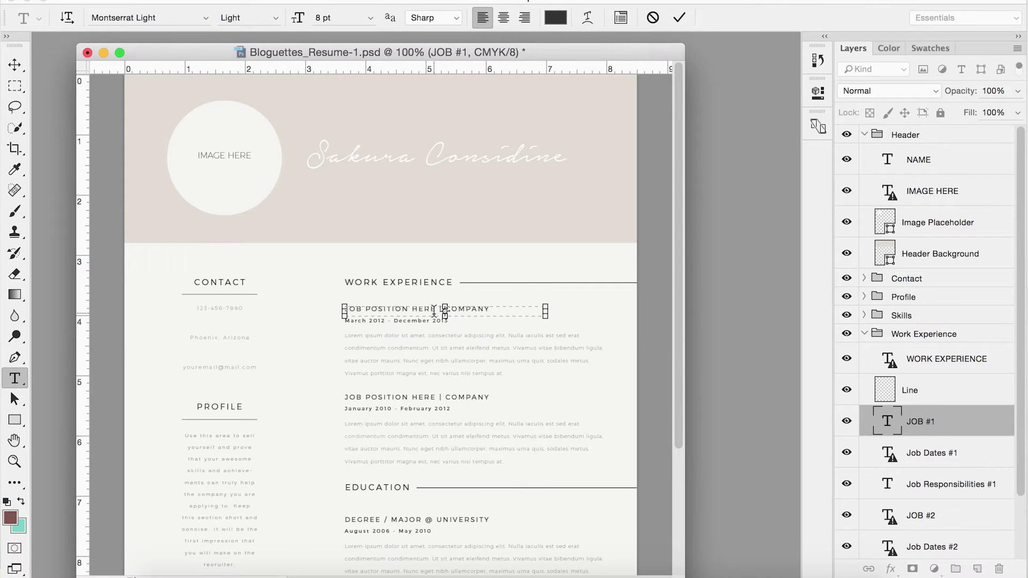
drag(435, 311, 337, 310)
text(Sa)
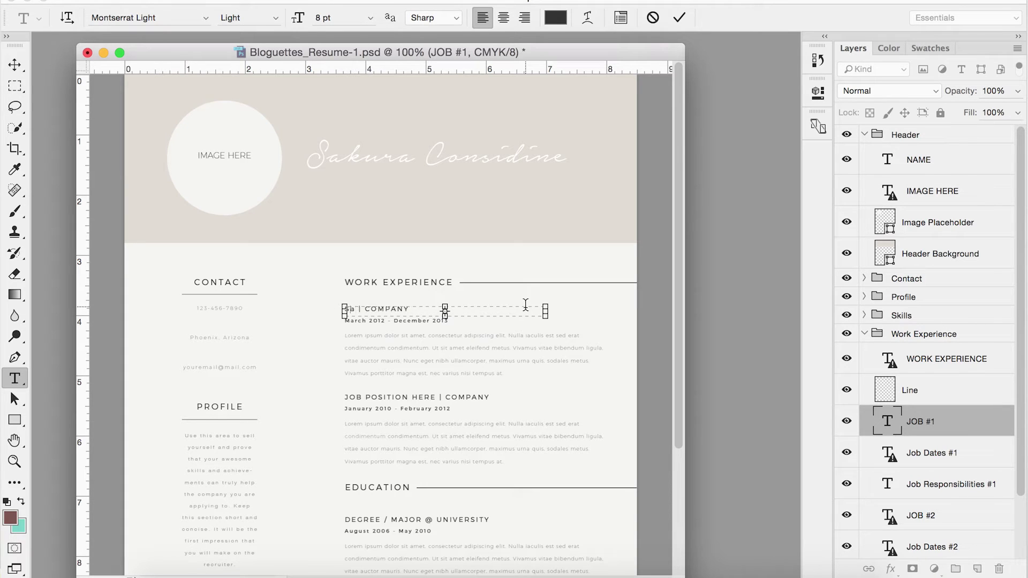
text(les Manager)
drag(474, 309, 433, 305)
text(Eloguettes)
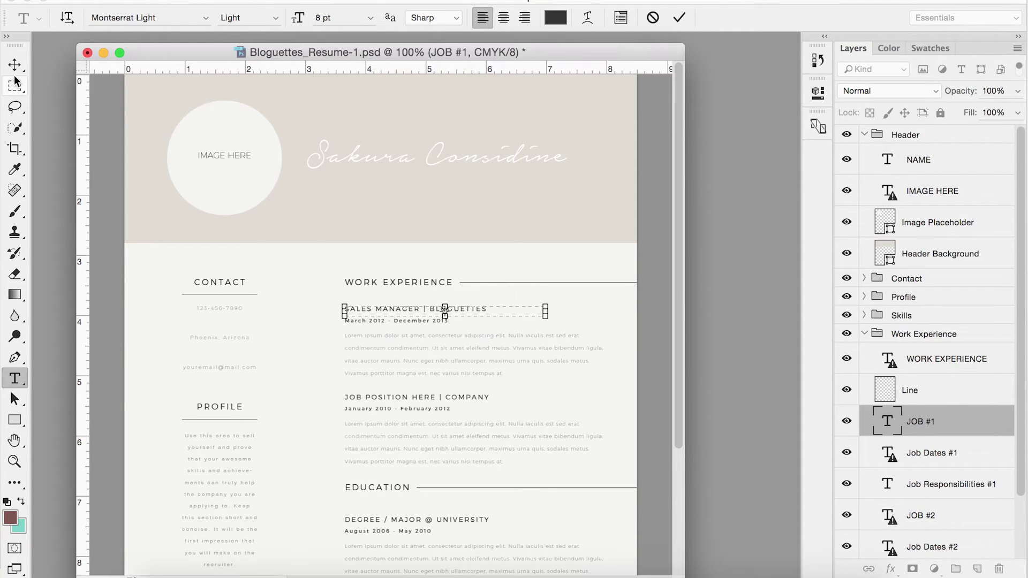
click(13, 69)
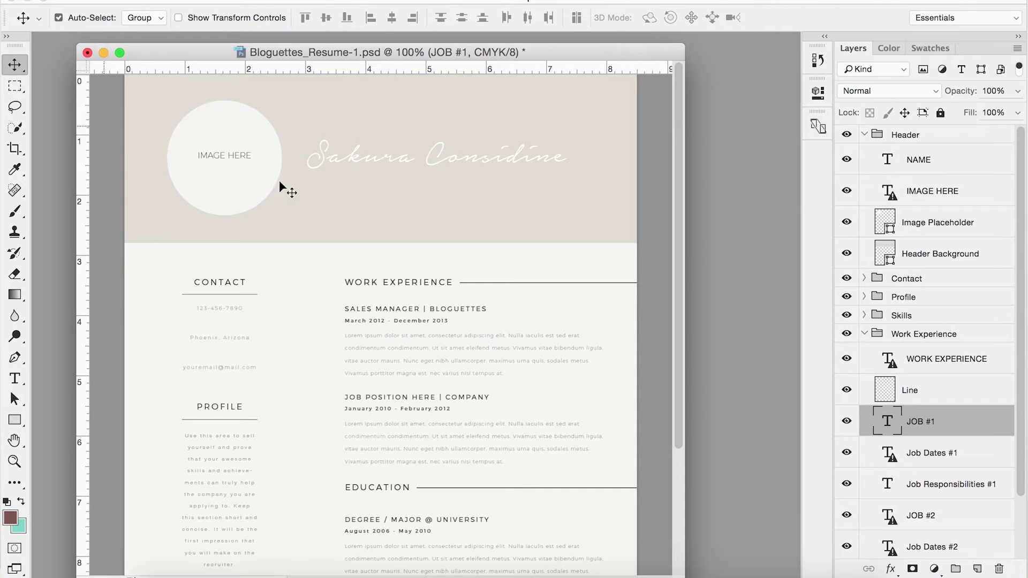
Step: Check the first job's dates, March 2012 · December 2013, leaving them unchanged
key(t)
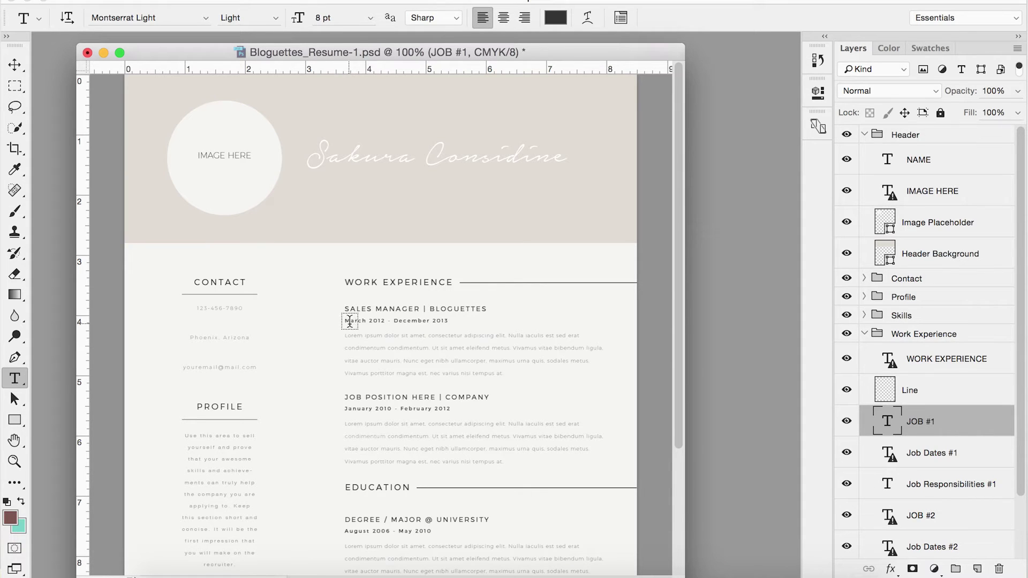
click(358, 321)
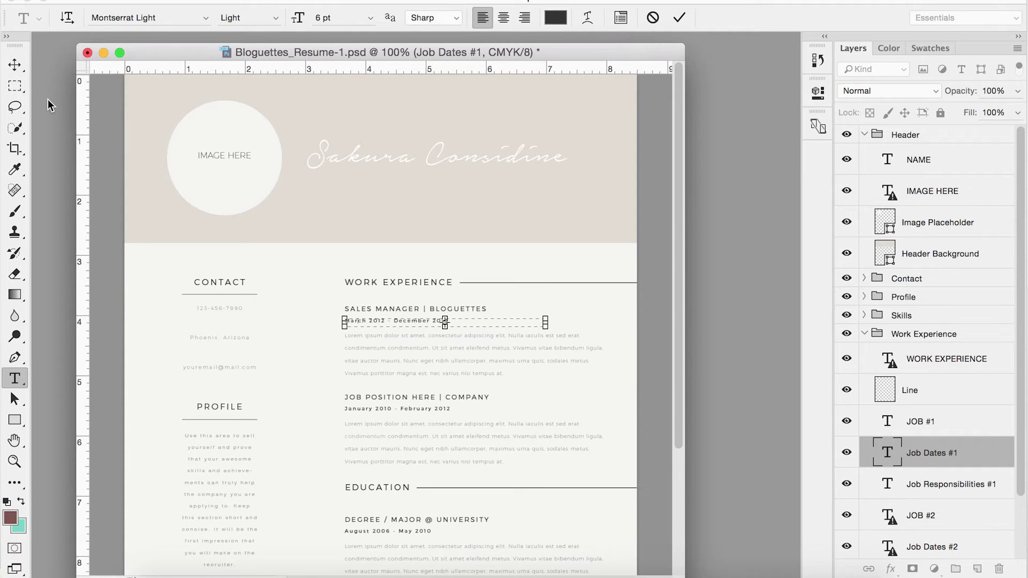
click(15, 65)
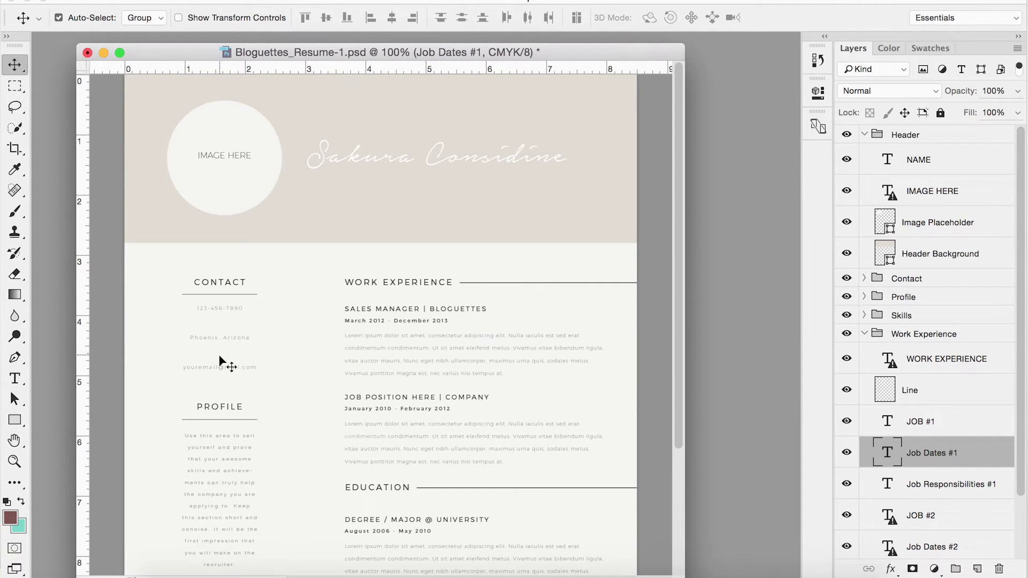
scroll(220, 362, down, 5)
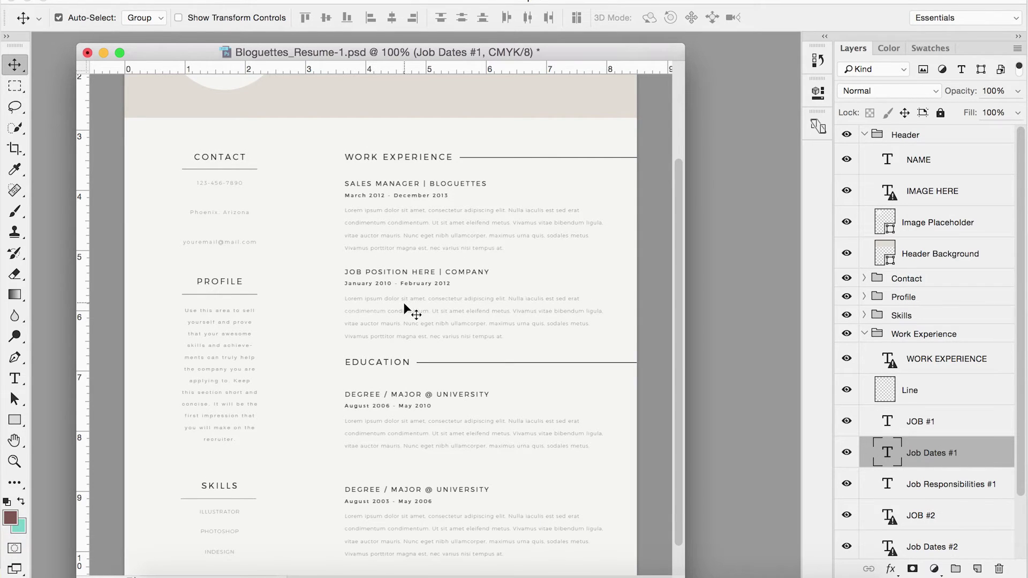
Step: Collapse the Header and Work Experience groups in the Layers panel
key(t)
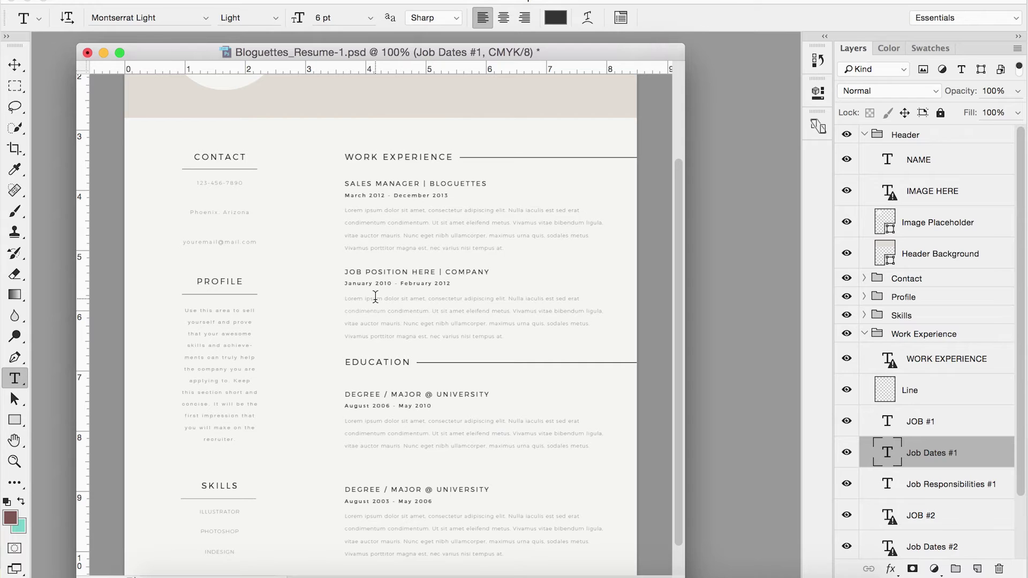
click(865, 135)
click(865, 209)
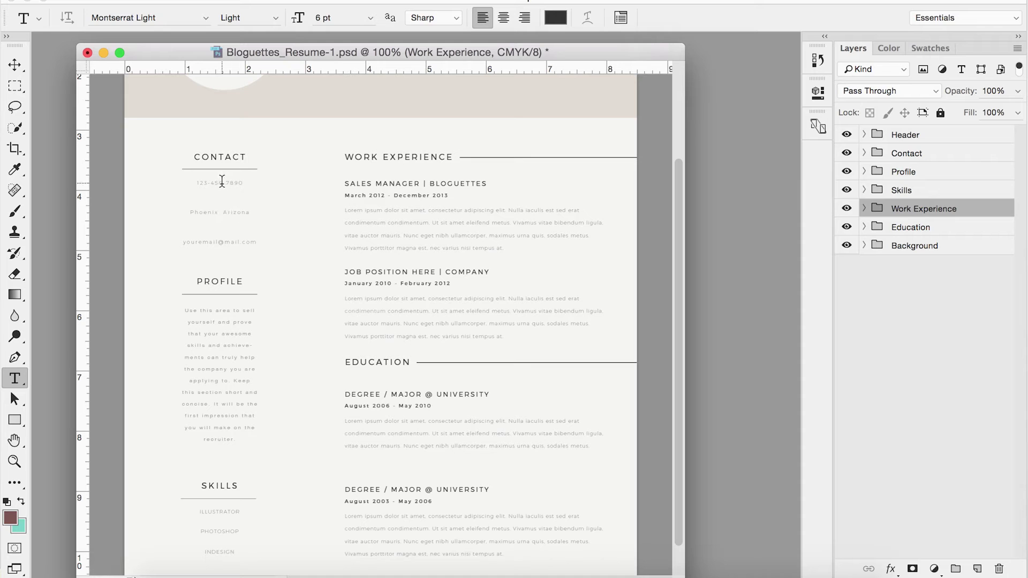
Step: Replace the contact phone number with a new number, commit it, and reopen the first job heading
click(222, 181)
drag(248, 182, 178, 180)
key(BackSpace)
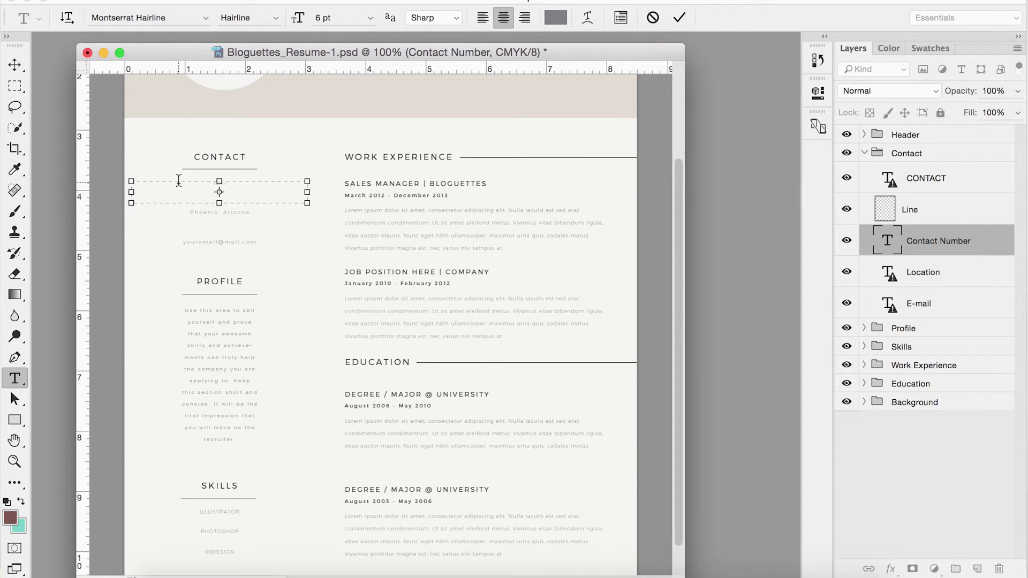
text(123-456-7890)
click(14, 64)
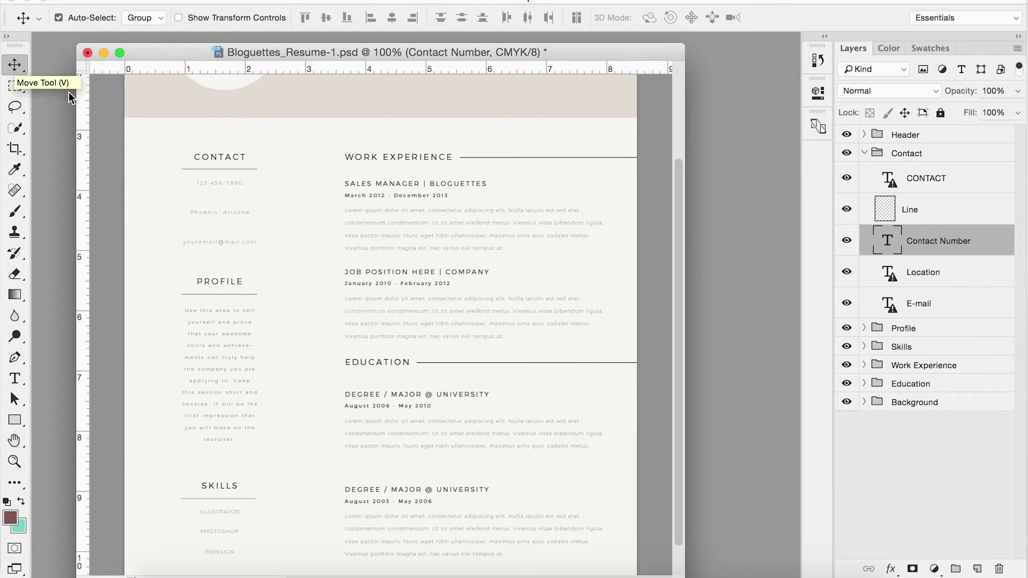
key(t)
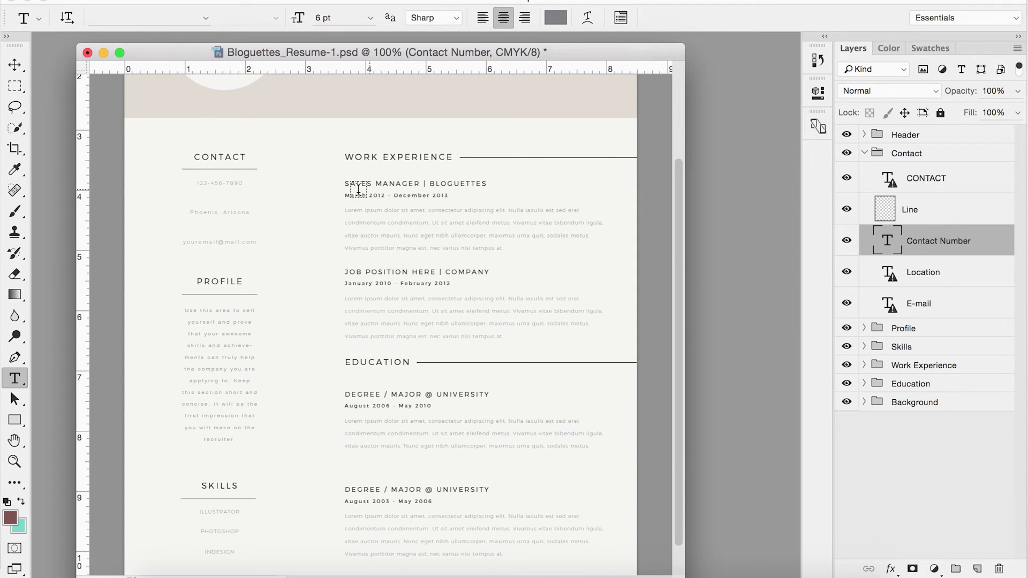
click(410, 183)
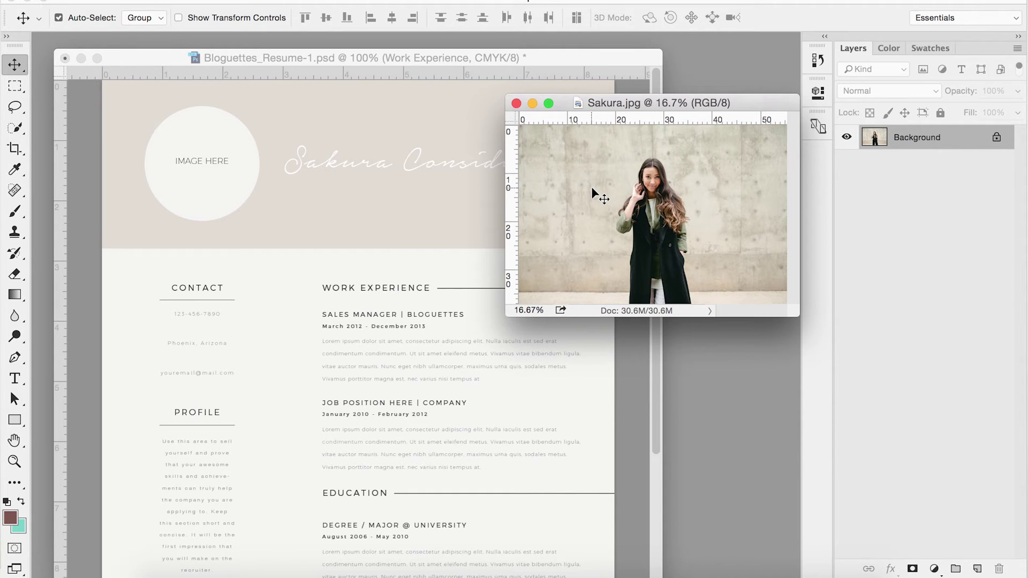
Step: Drag the Sakura.jpg photo onto the resume document so it becomes Layer 1
drag(591, 188, 236, 180)
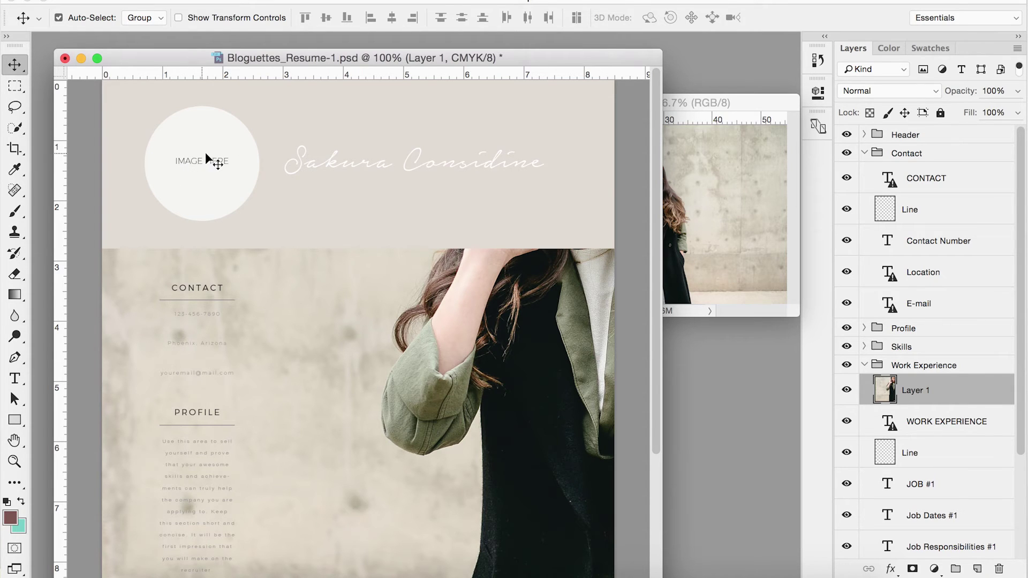
Step: Move Layer 1 into the Header group, below NAME and IMAGE HERE, just above Image Placeholder
drag(980, 397, 941, 135)
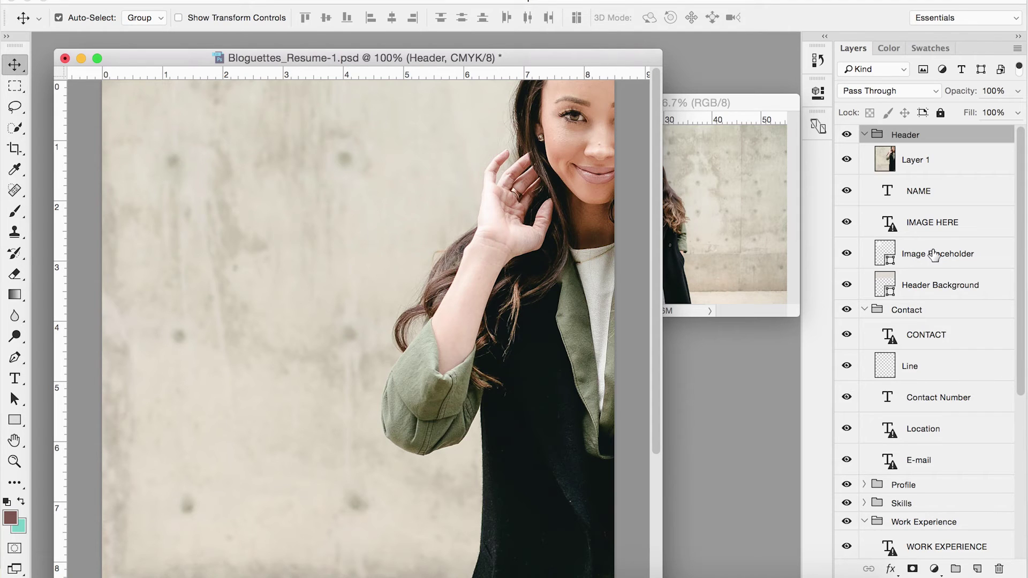
click(945, 160)
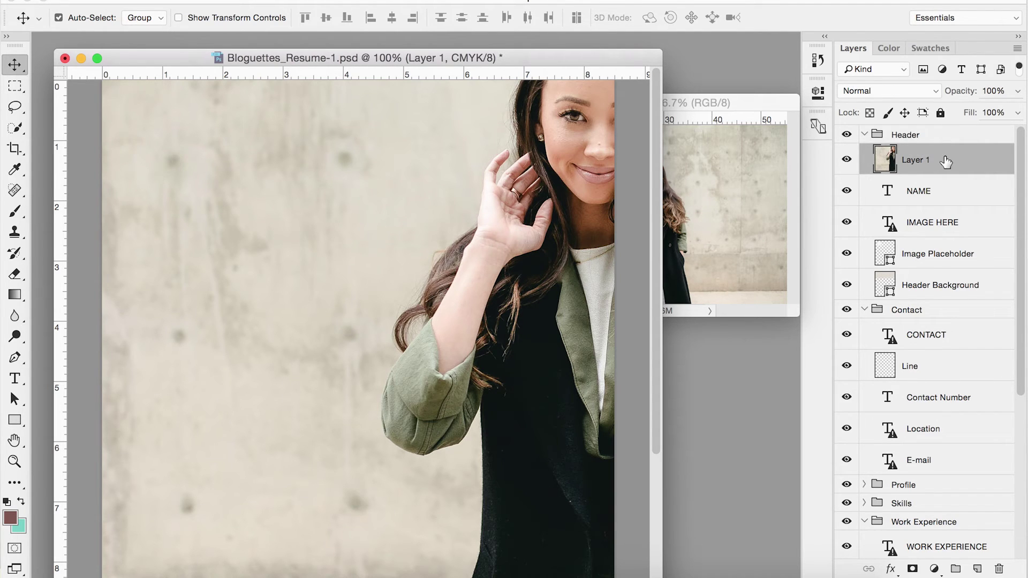
drag(946, 161, 943, 239)
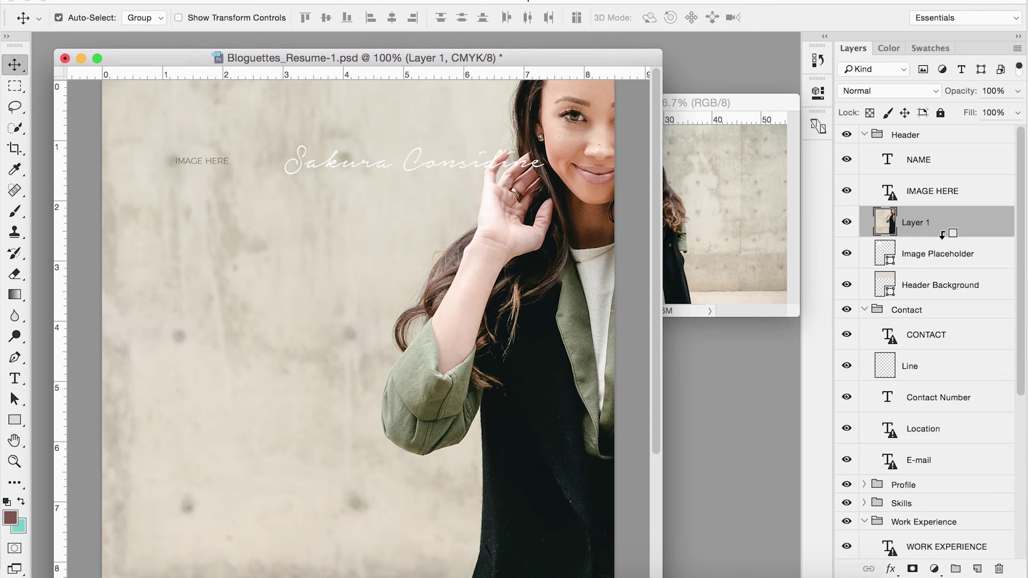
Step: Clip Layer 1 to the Image Placeholder circle and start Free Transform on it
alt+click(943, 235)
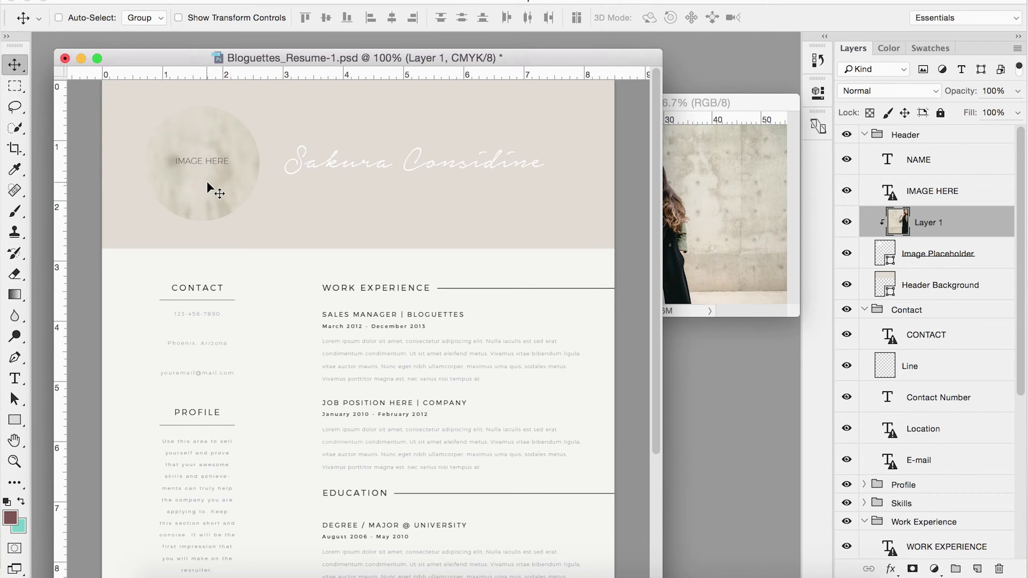
key(super+t)
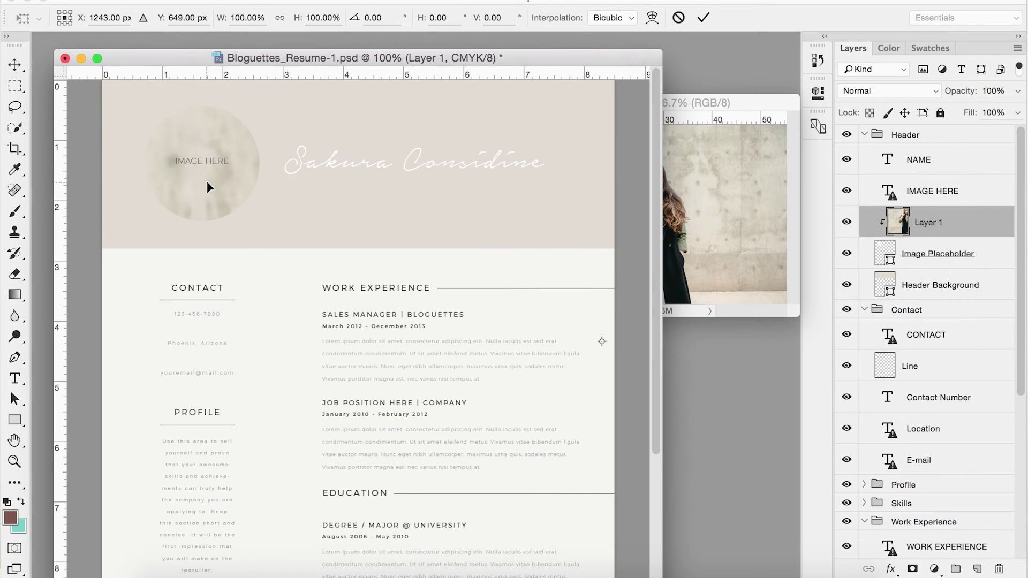
Step: Shrink the Sakura photo to about 17% inside the header circle and commit the transform
key(super+0)
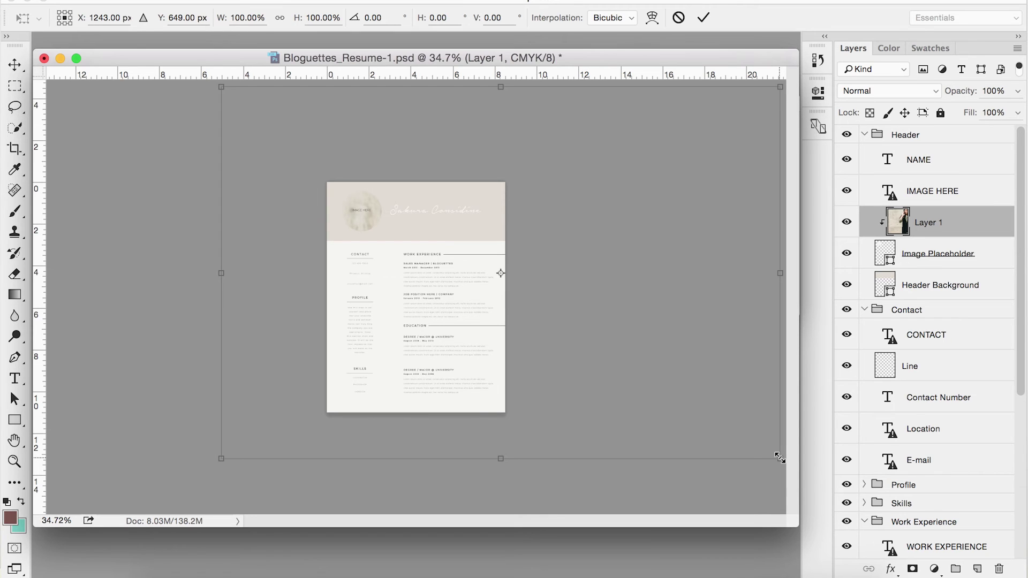
drag(780, 459, 376, 222)
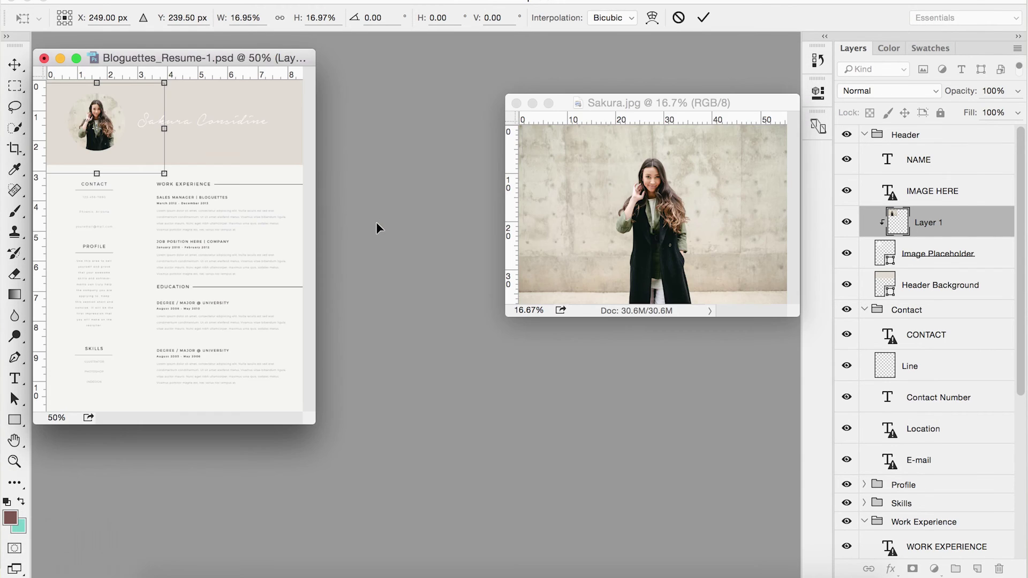
key(super+plus)
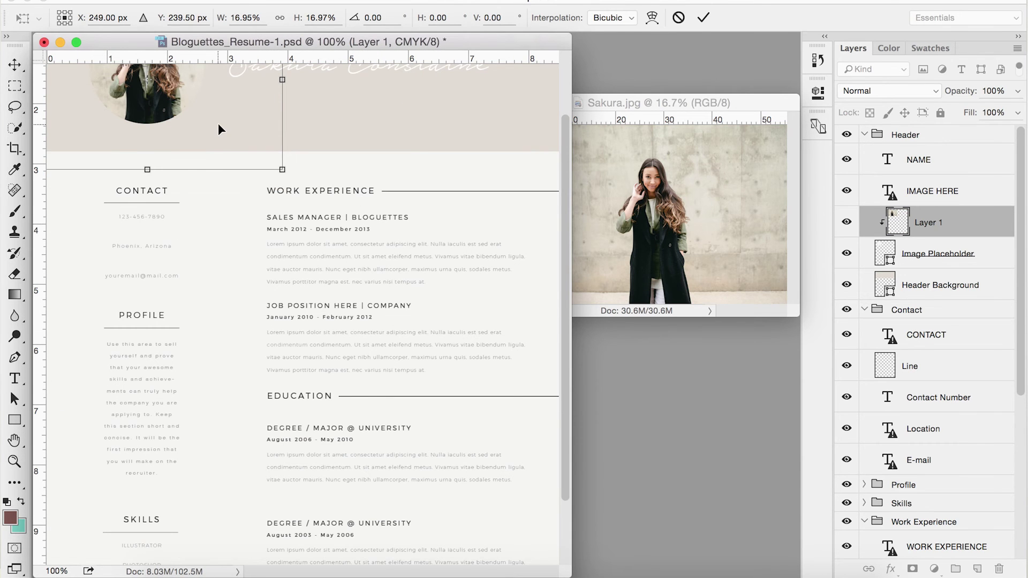
scroll(218, 123, up, 3)
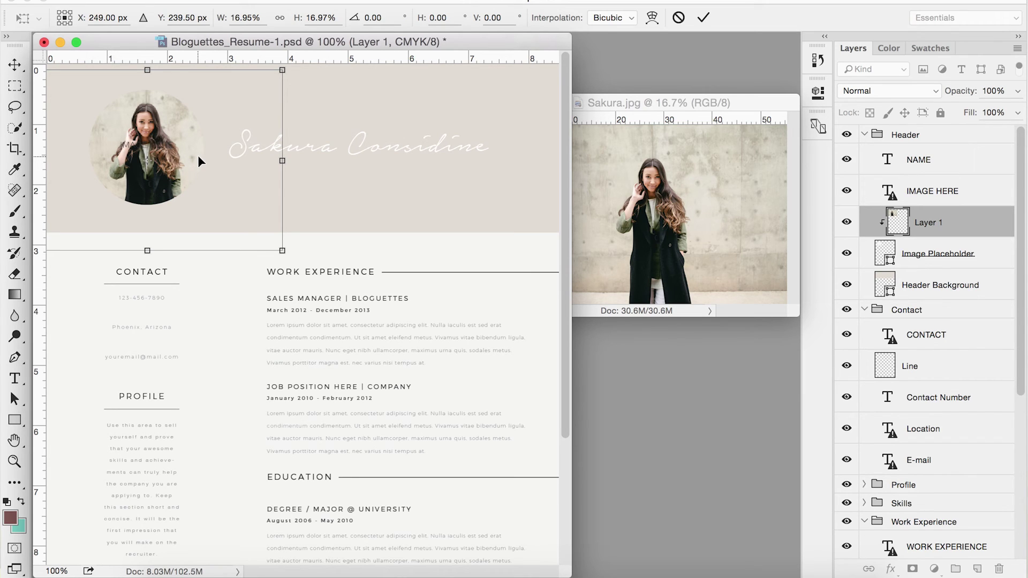
key(Return)
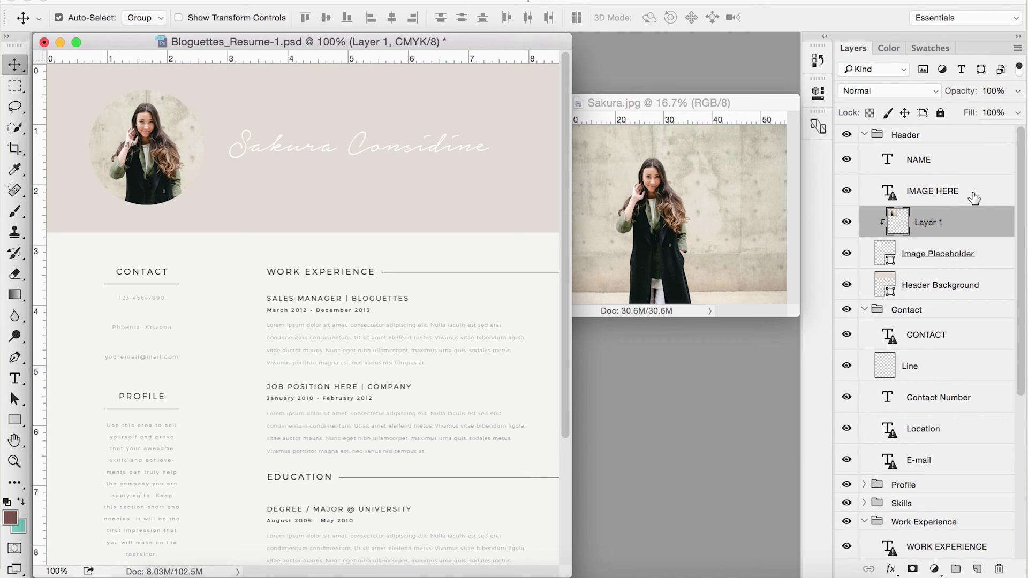
Step: Delete the IMAGE HERE text layer and toggle the Header and Contact groups' folding
drag(975, 198, 1001, 570)
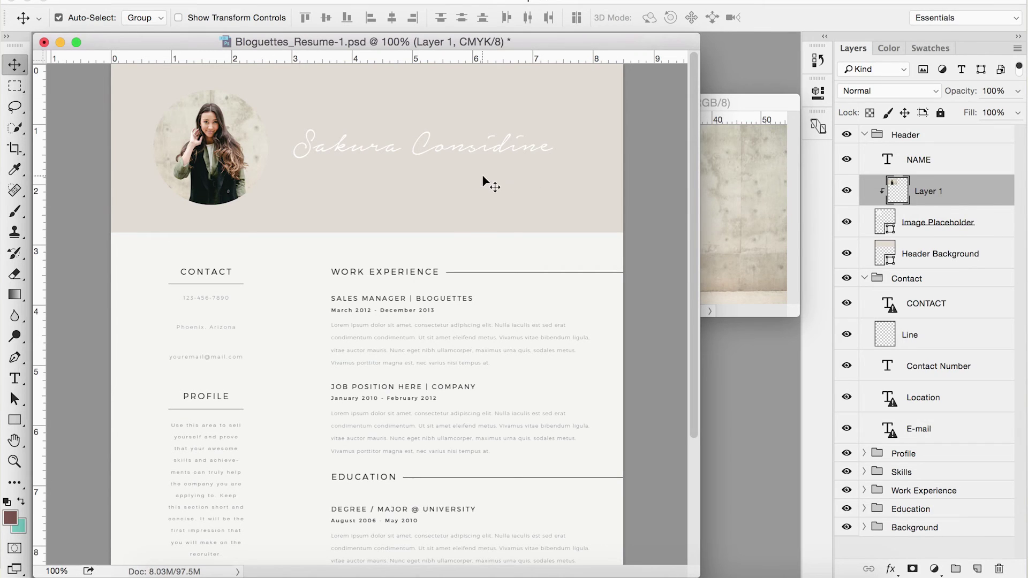
click(863, 137)
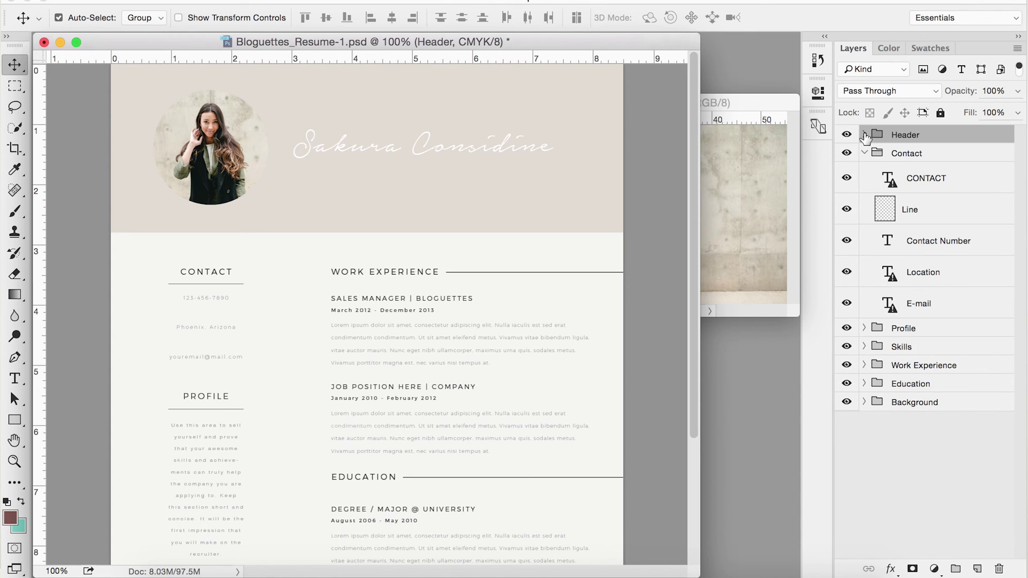
super+click(864, 135)
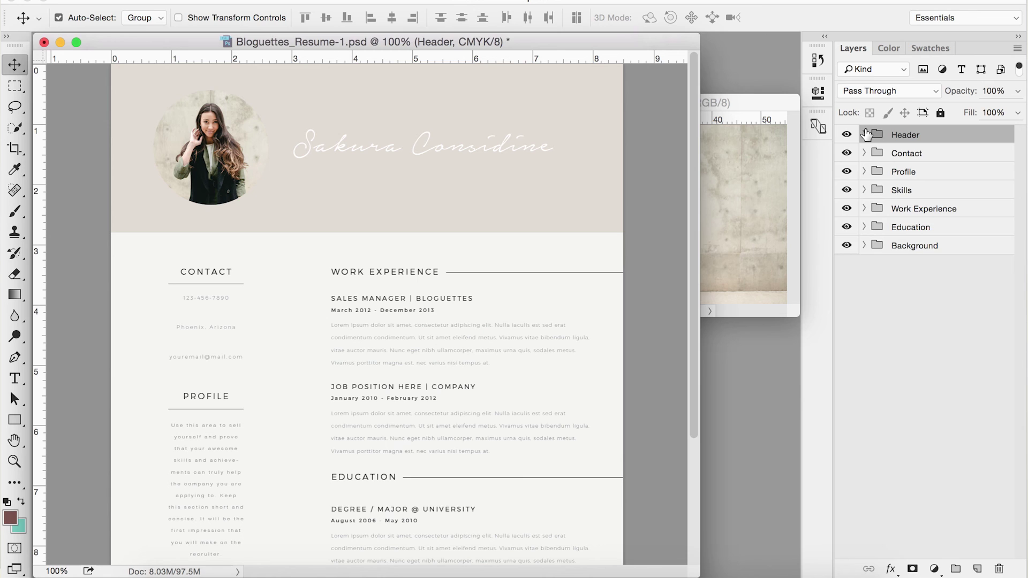
click(864, 135)
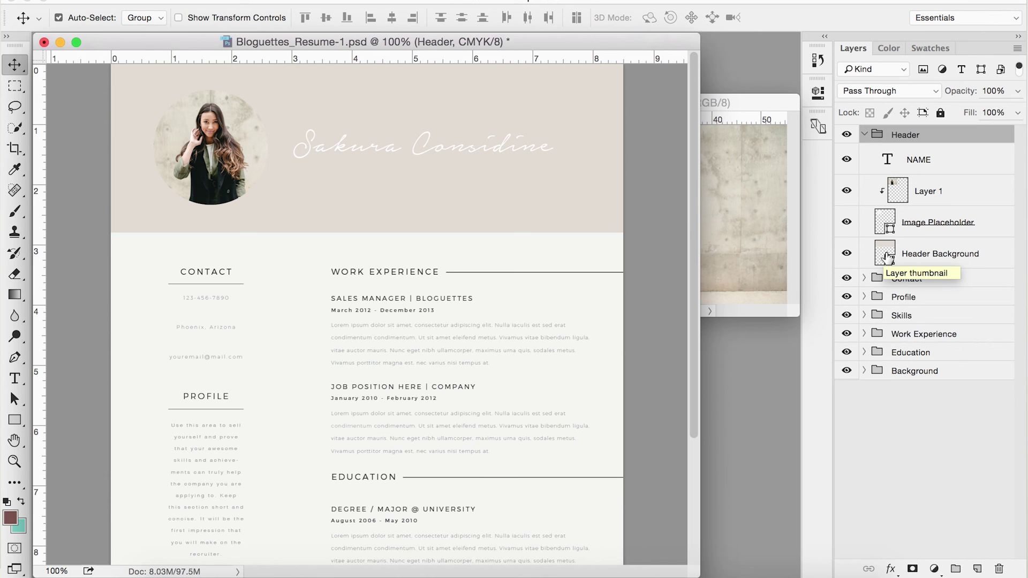
Step: Fill the Header Background with pale pink after trying tan, brown and magenta shades
double_click(888, 256)
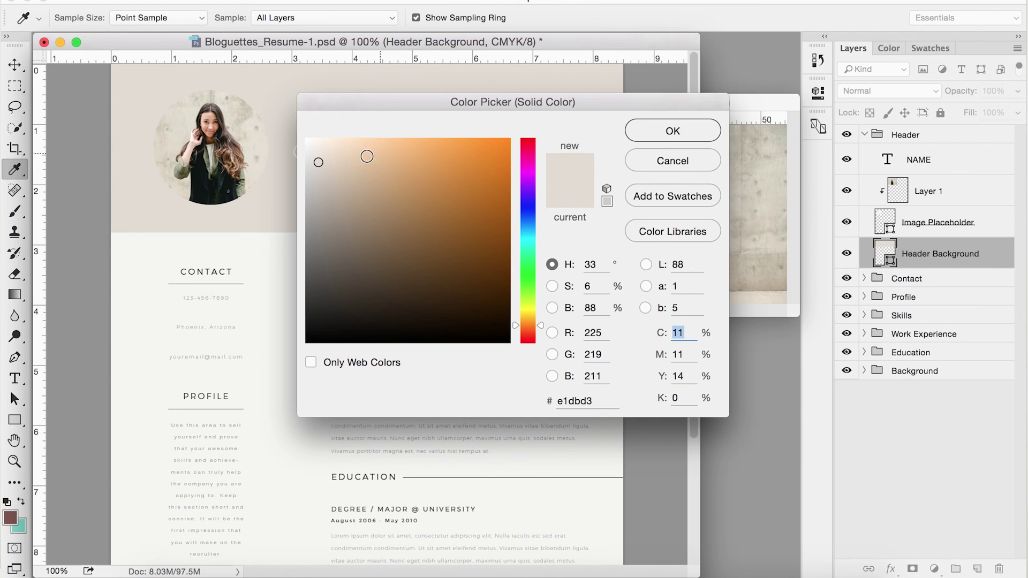
click(357, 161)
click(393, 164)
click(425, 163)
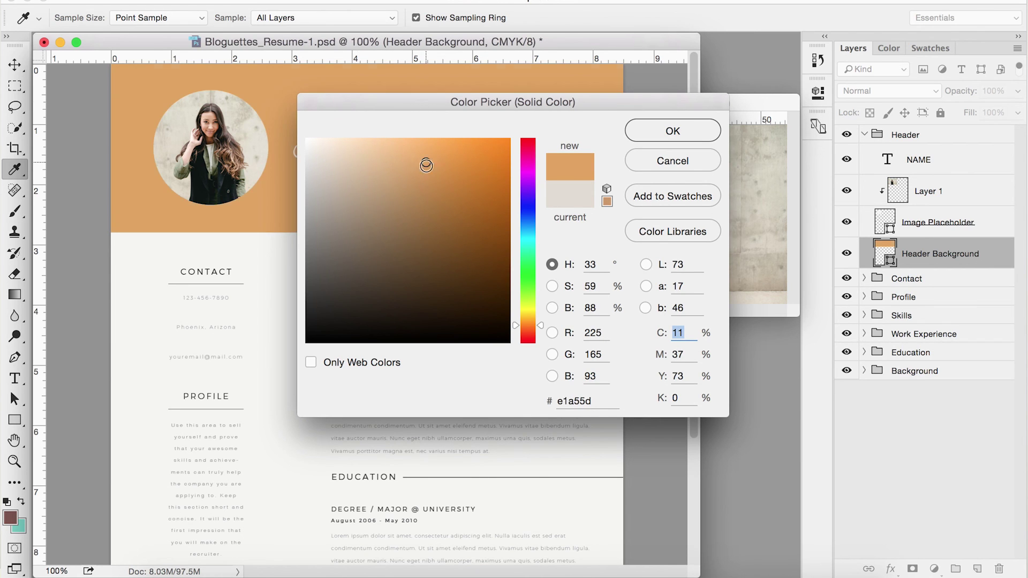
click(431, 218)
click(389, 242)
drag(528, 326, 531, 166)
click(385, 157)
drag(385, 158, 335, 139)
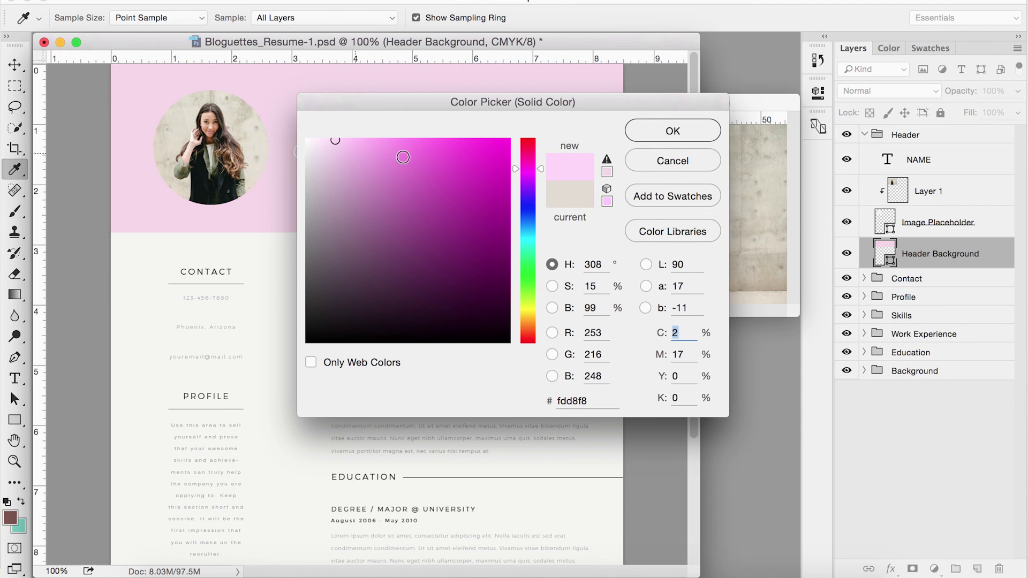
drag(532, 168, 530, 149)
click(328, 140)
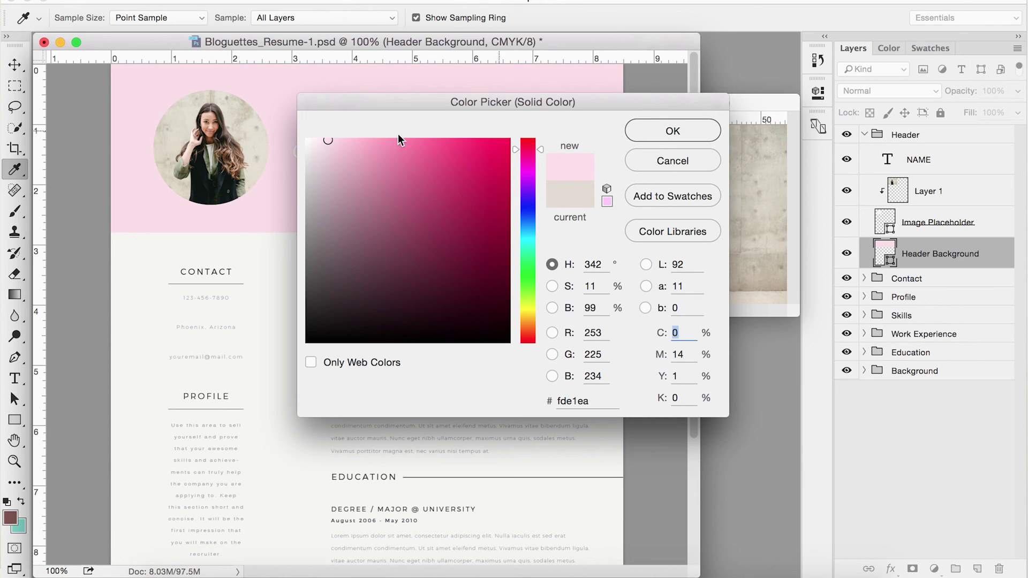
drag(323, 142, 319, 139)
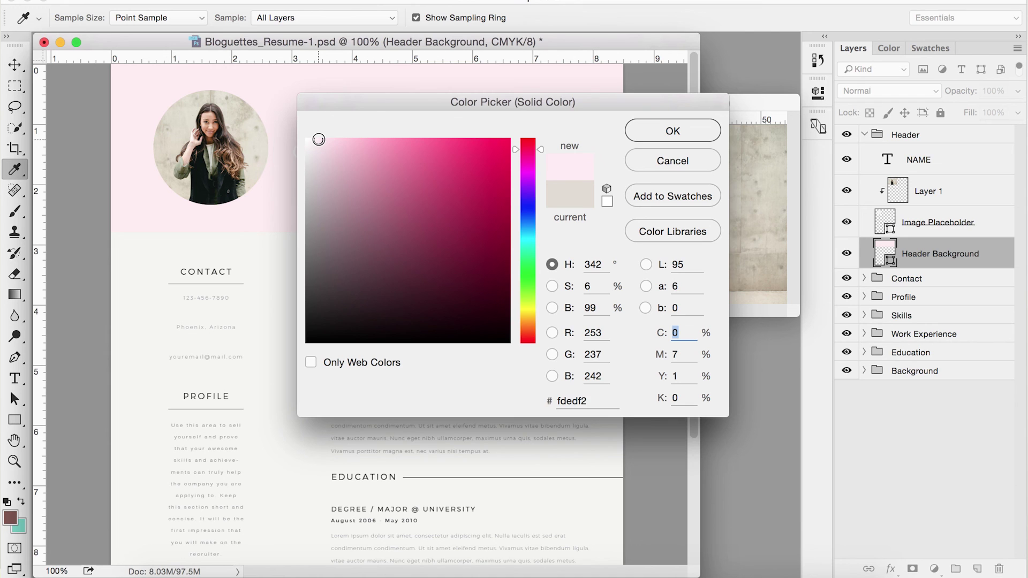
click(680, 128)
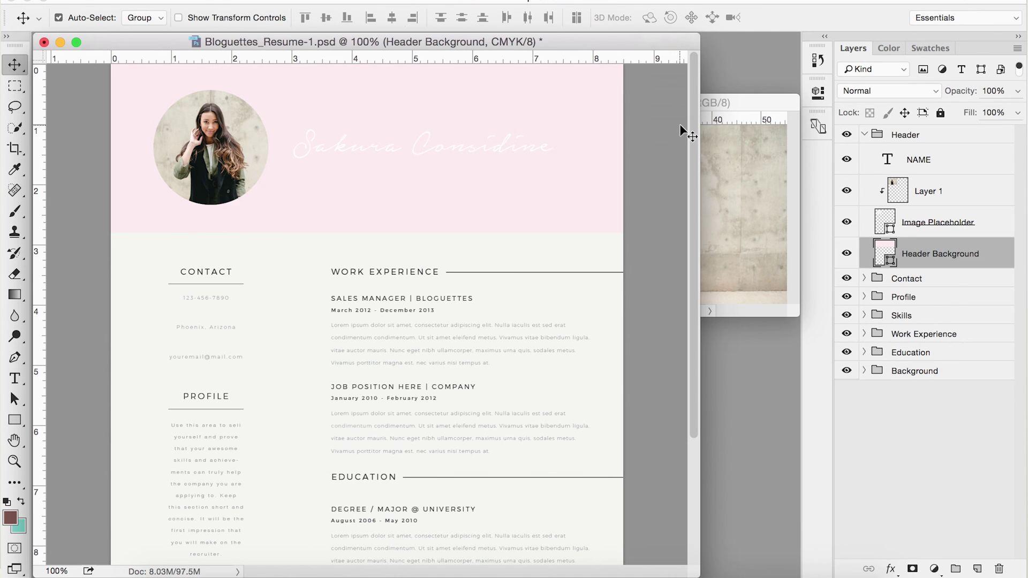
Step: Change the Header Background colour to grey b9b6b7
double_click(884, 252)
drag(318, 143, 309, 195)
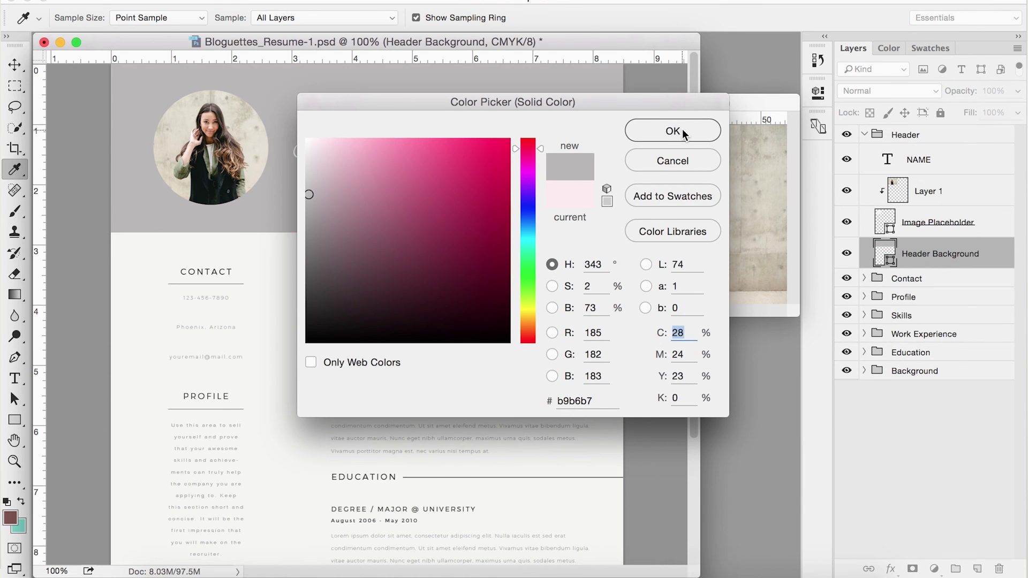
click(683, 130)
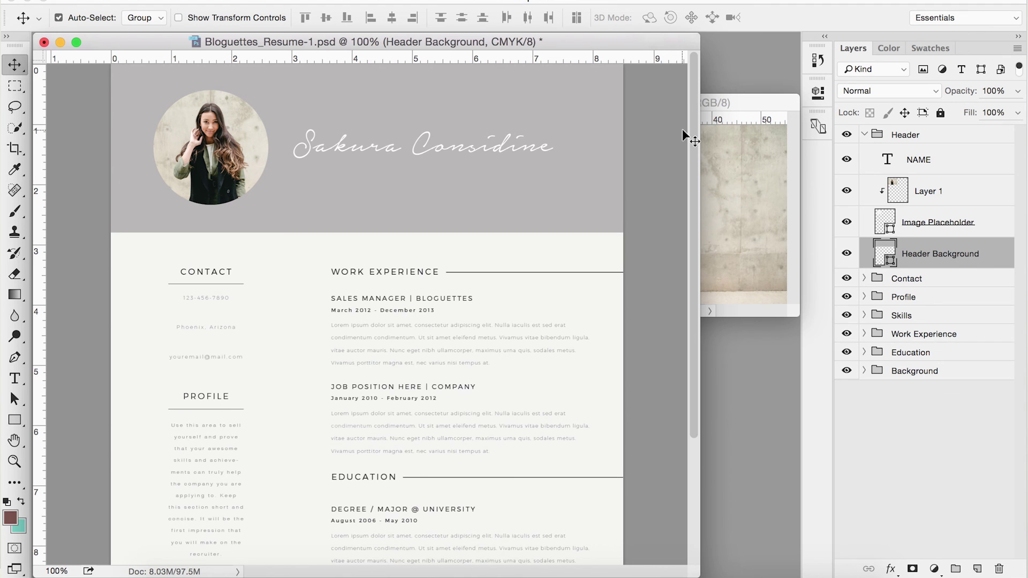